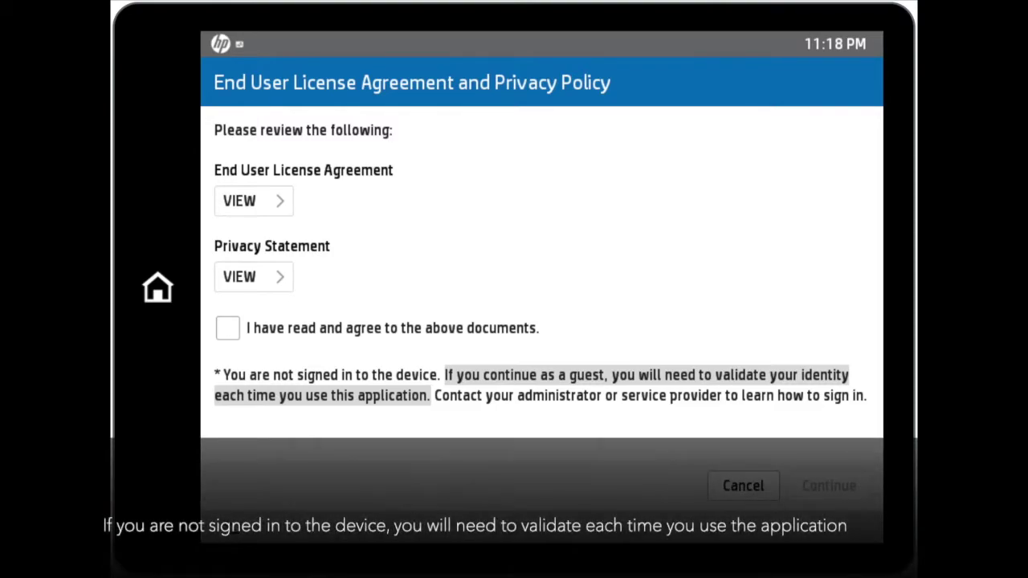
# - Agree to the licence agreement and privacy statement, then continue
pyautogui.click(227, 328)
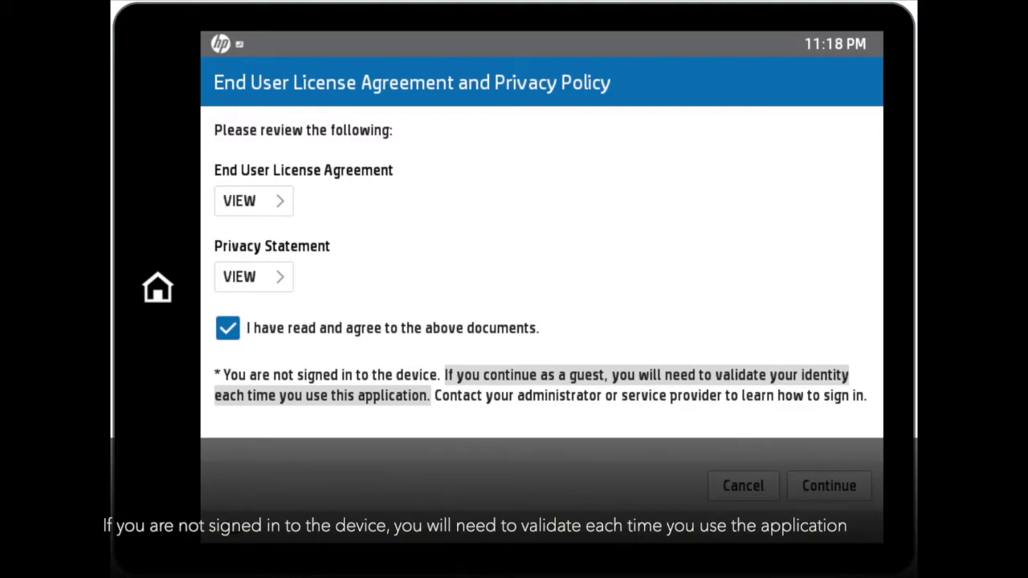
pyautogui.click(829, 486)
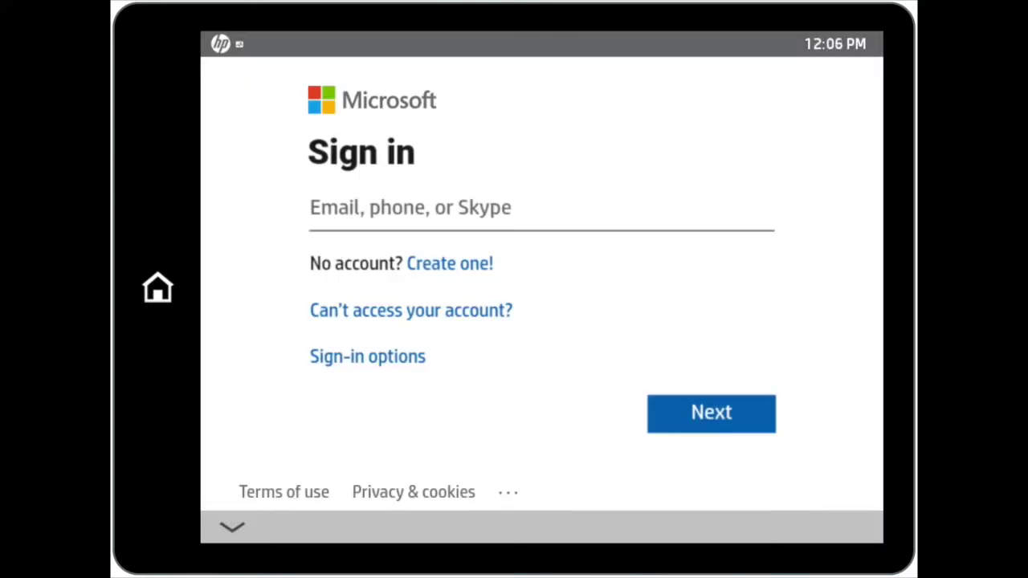
# - Sign in to Microsoft by entering the work account e-mail and submitting it
pyautogui.click(402, 207)
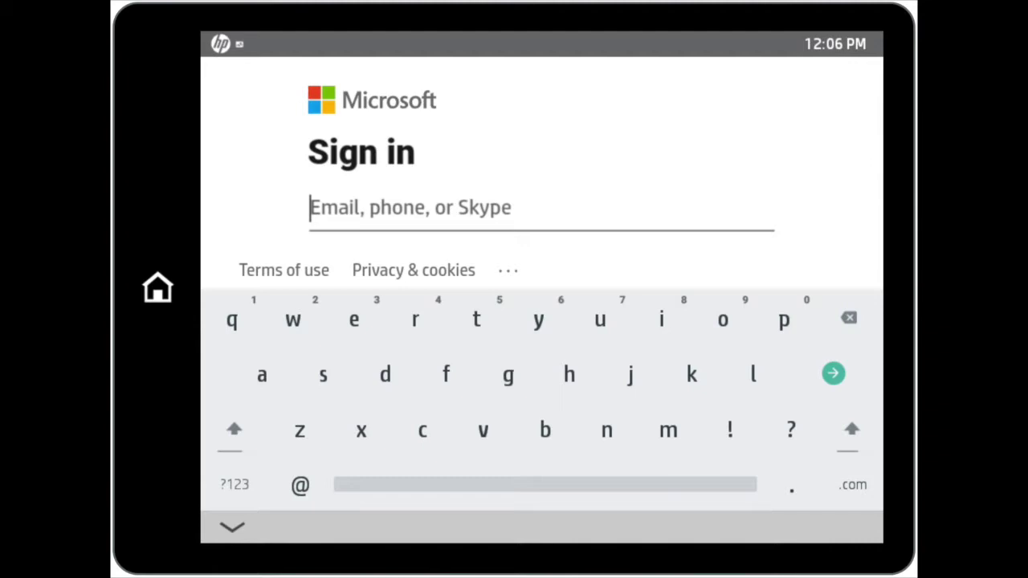
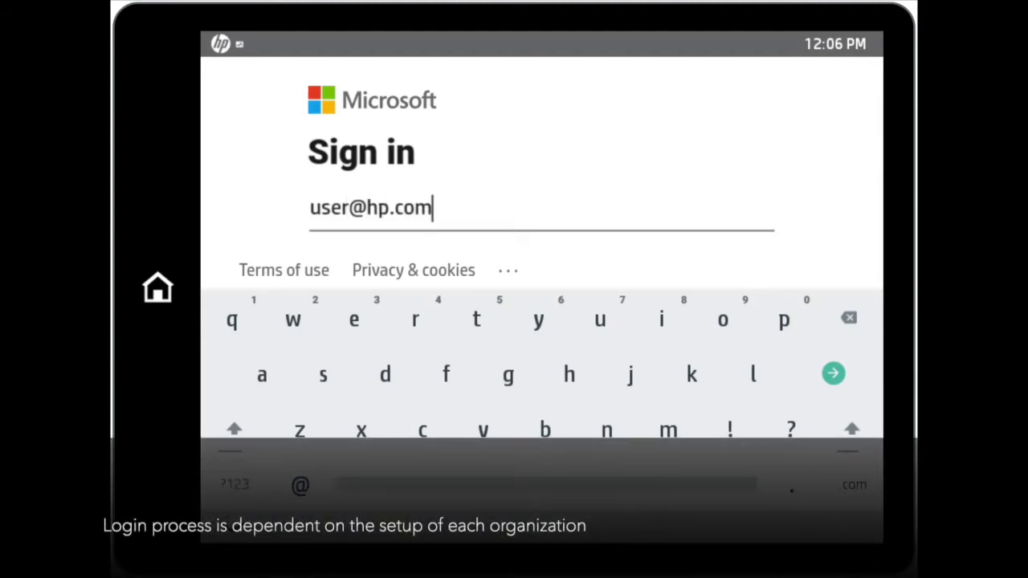
pyautogui.press('Return')
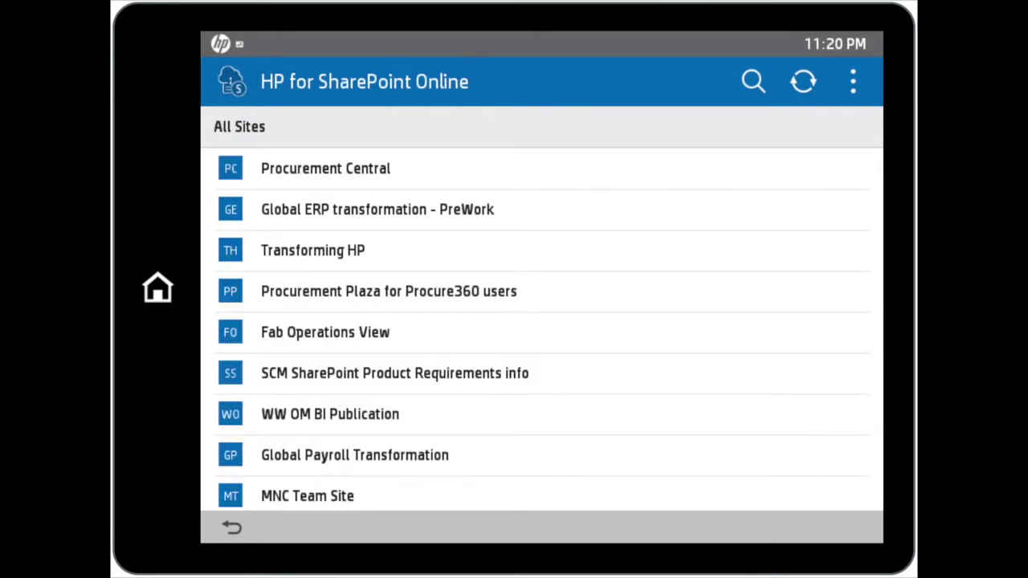
# - Search the sites for 'Workpath Sp demo' and open the Workpath SP Demo site
pyautogui.click(753, 81)
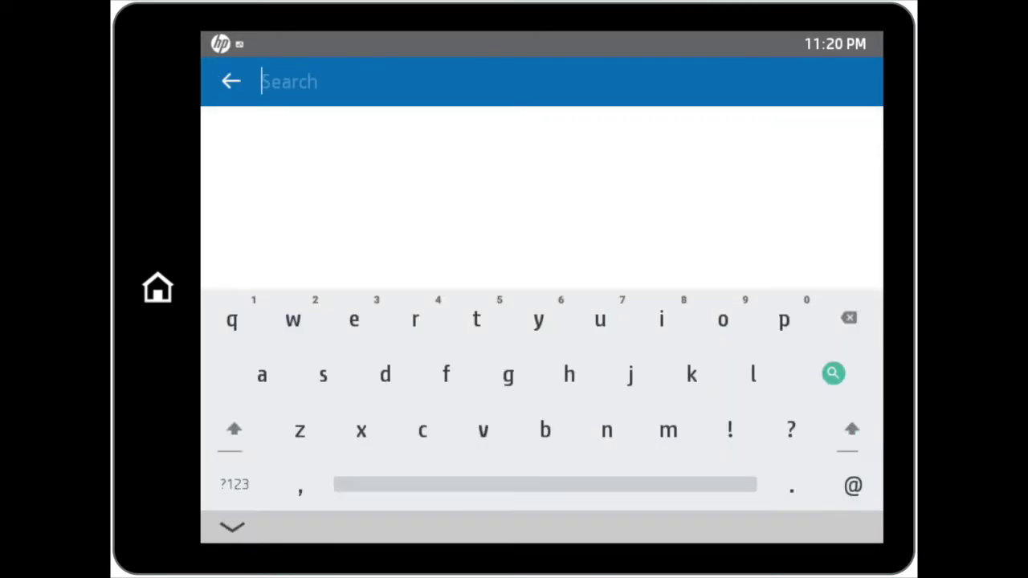
pyautogui.write('Workpa')
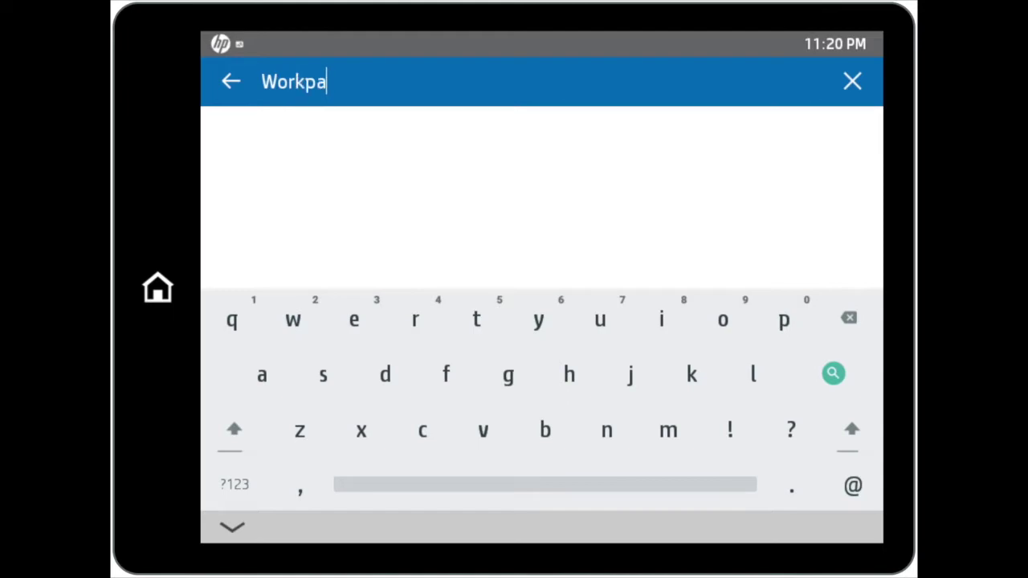
pyautogui.write('th Sp')
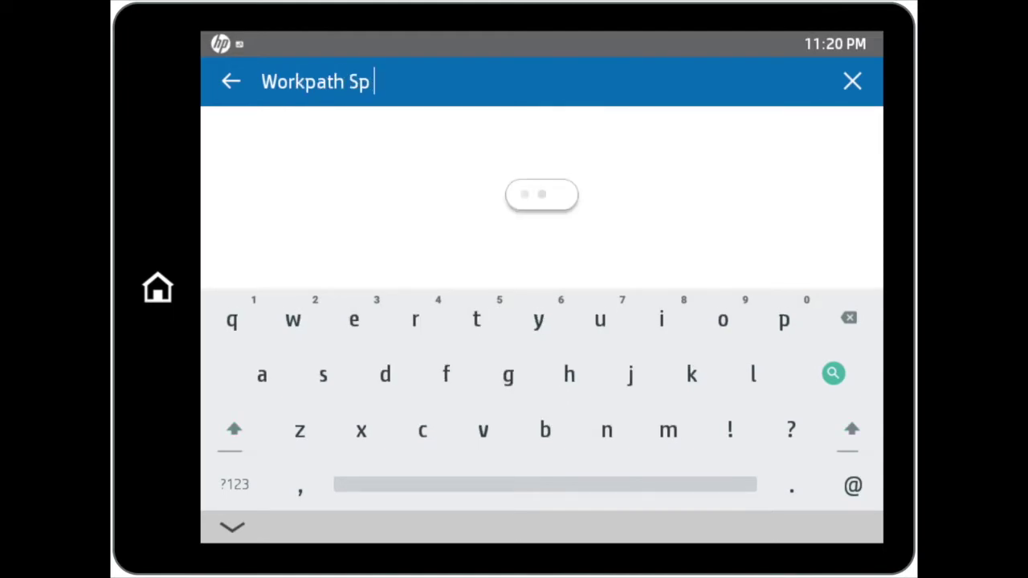
pyautogui.write(' demo')
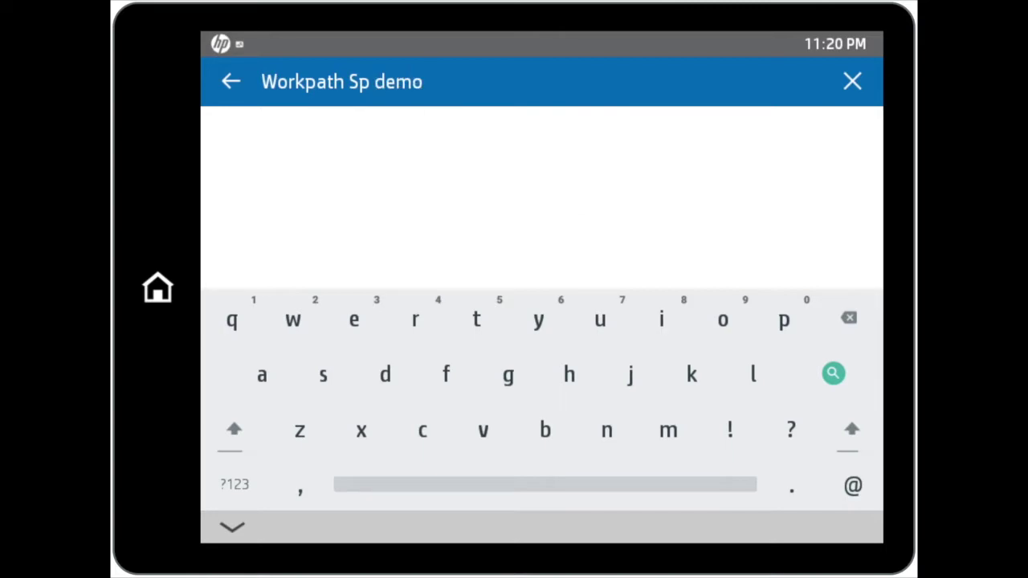
pyautogui.press('Return')
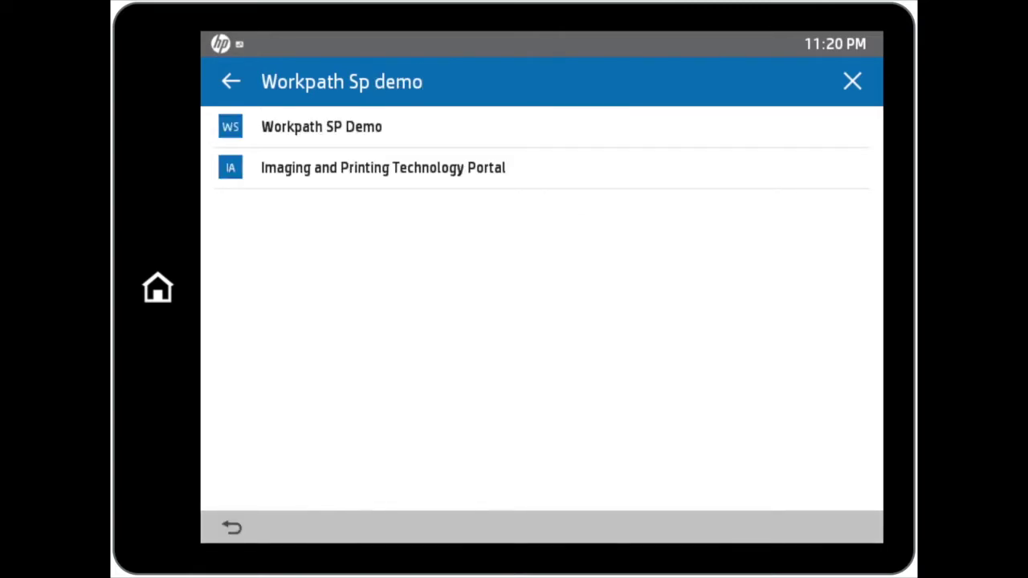
pyautogui.press('Escape')
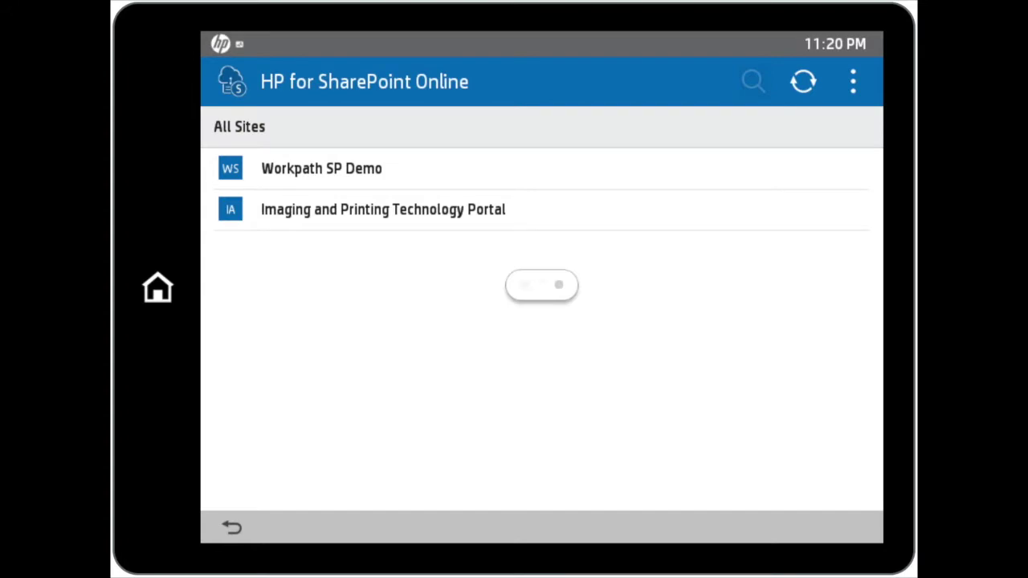
pyautogui.click(321, 169)
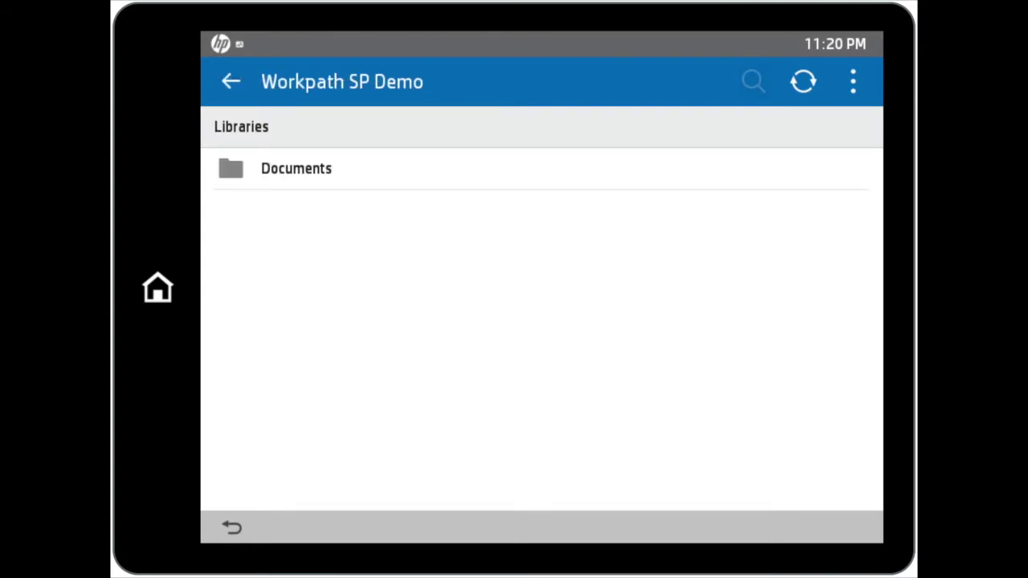
# - Open the Documents library of the Workpath SP Demo site
pyautogui.click(297, 168)
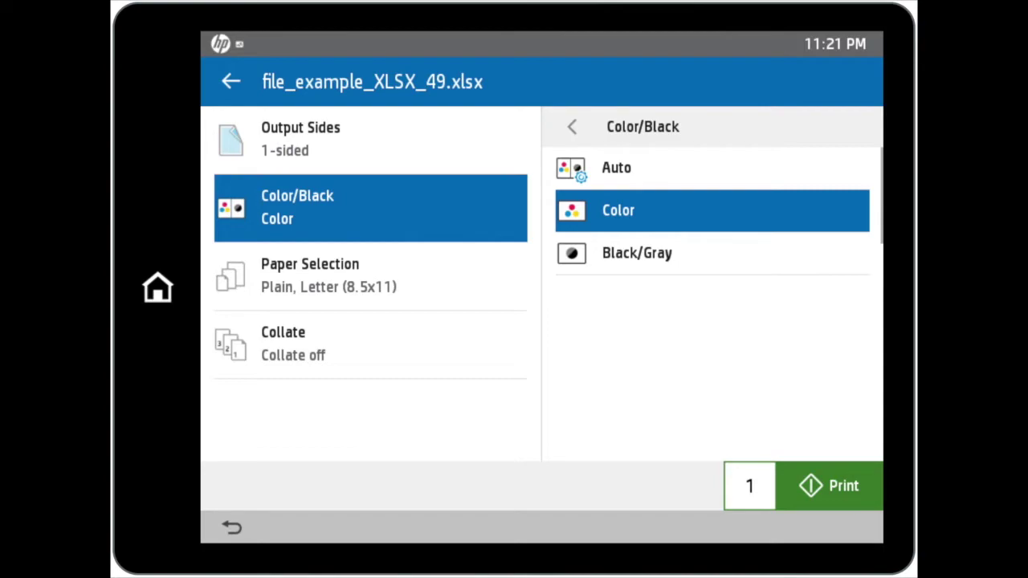
# - Print file_example_XLSX_49.xlsx in Black/Gray on A4 (210x297 mm) paper
pyautogui.click(637, 253)
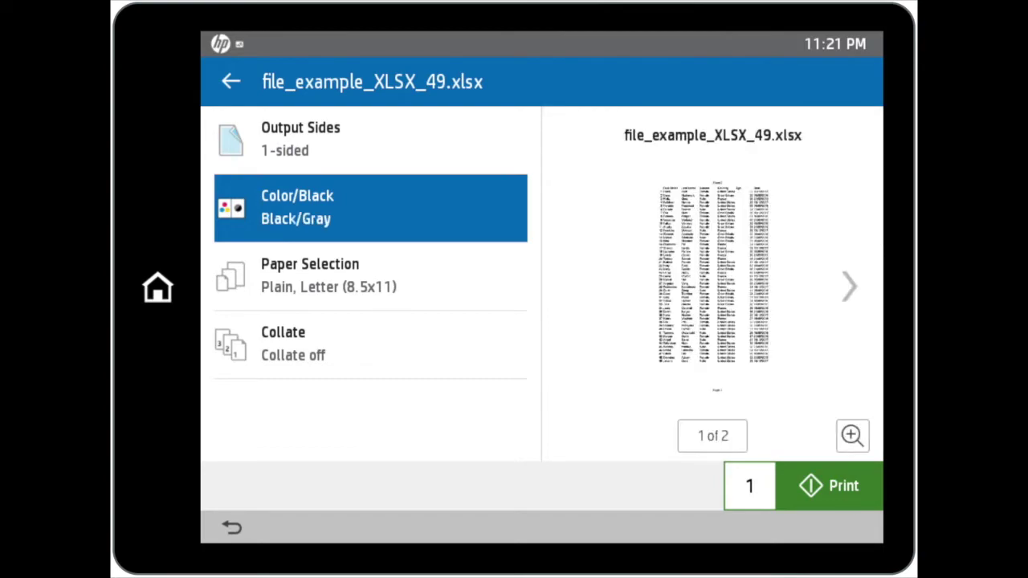
pyautogui.click(370, 276)
pyautogui.click(712, 179)
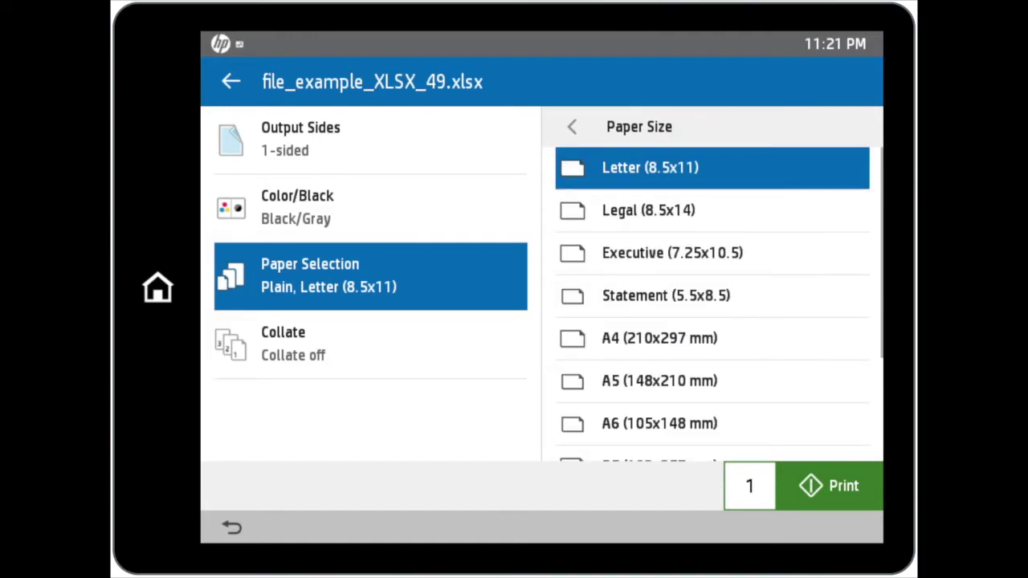
pyautogui.click(659, 338)
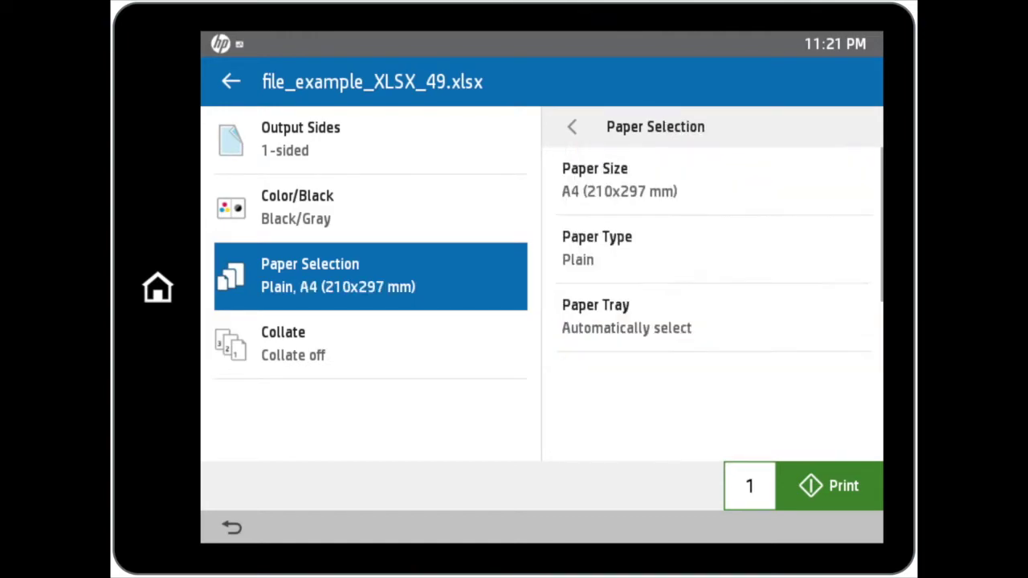
pyautogui.click(828, 486)
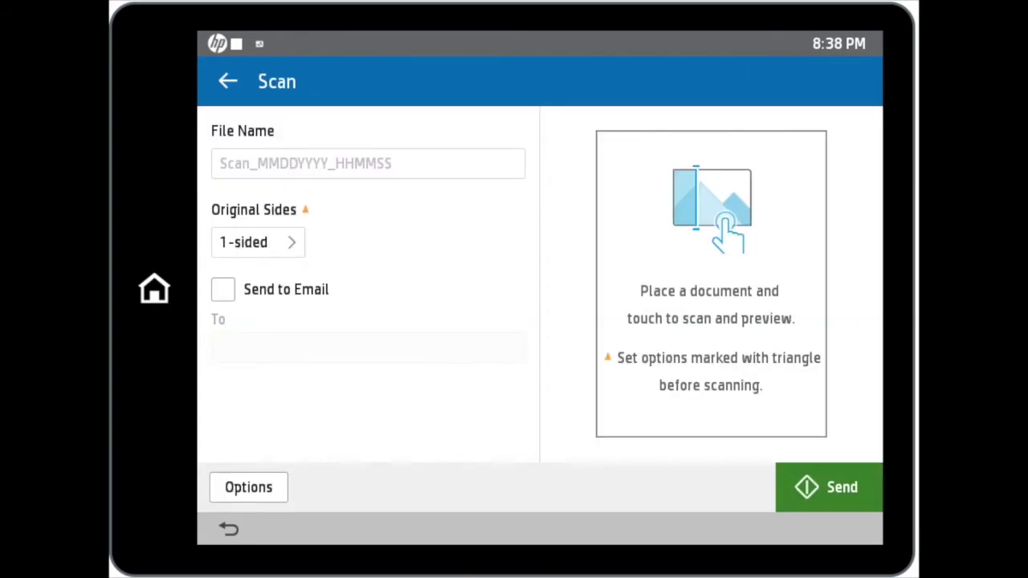
# - Name the scan file 'New Name' and scan it into Workpath SharePoint Demo
pyautogui.click(368, 163)
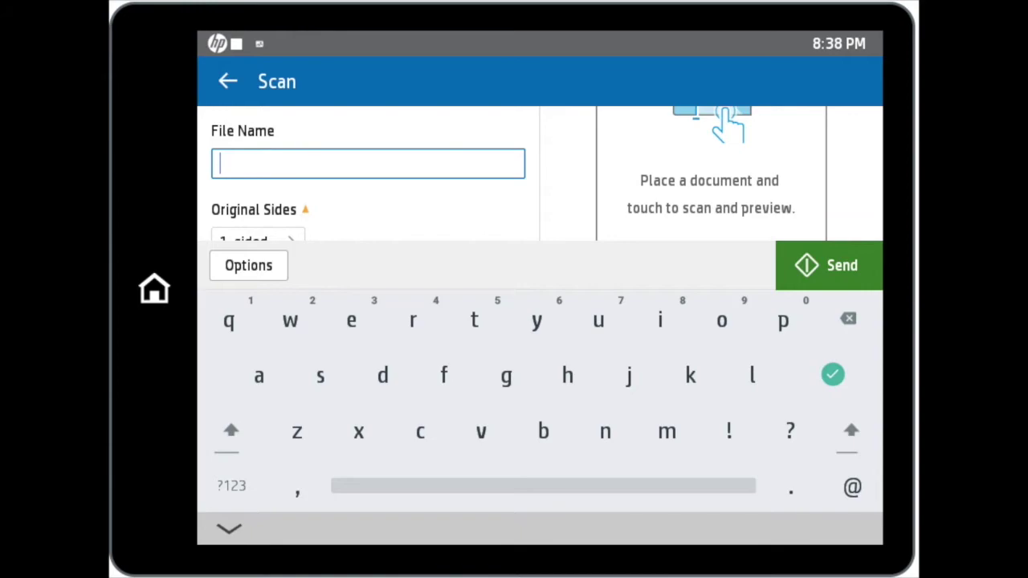
pyautogui.write('New')
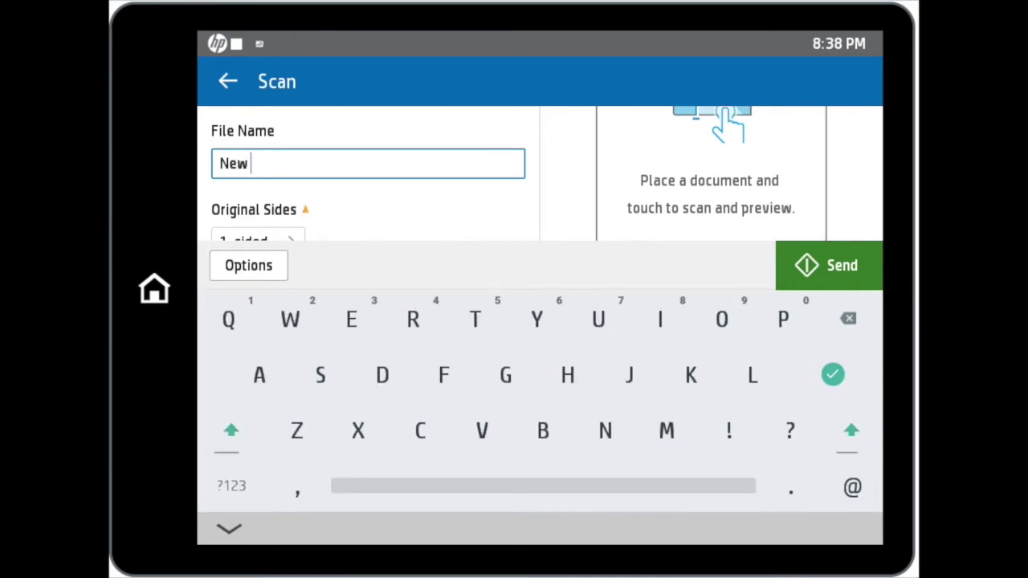
pyautogui.write('Name')
pyautogui.press('Return')
pyautogui.click(244, 242)
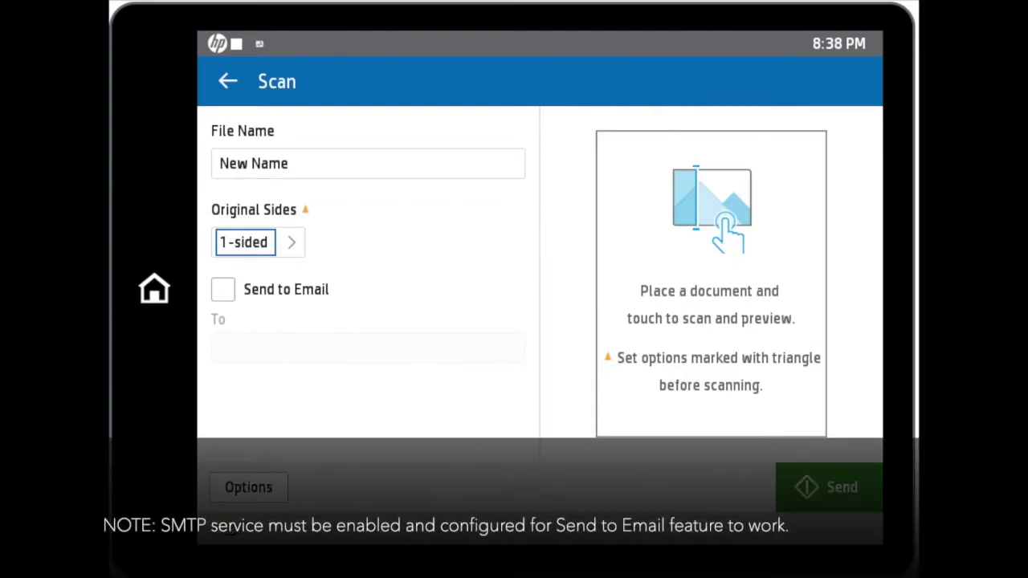
pyautogui.click(558, 286)
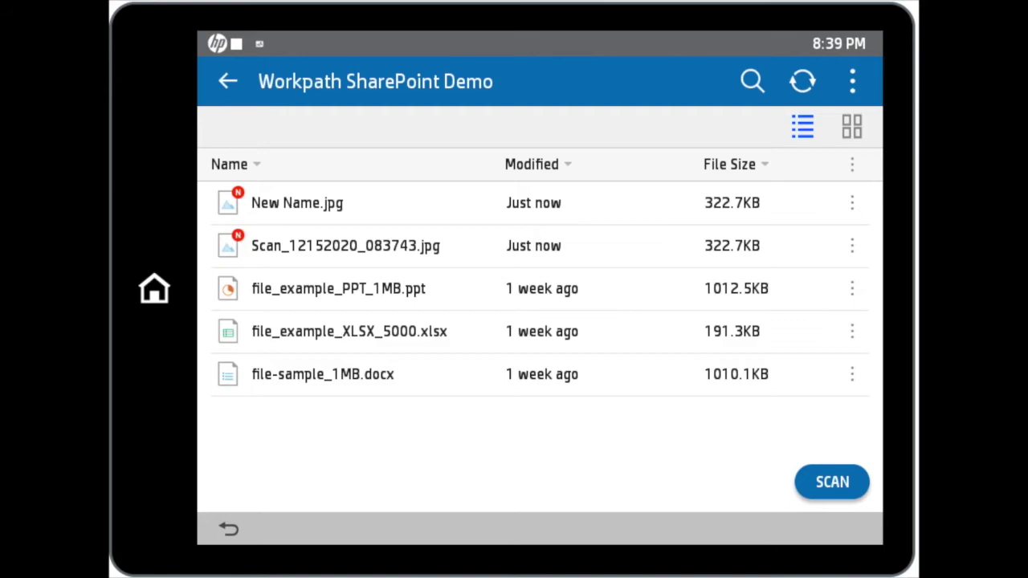
# - Rename Scan_12152020_083743.jpg to 'New Rename File' from its options menu
pyautogui.click(853, 246)
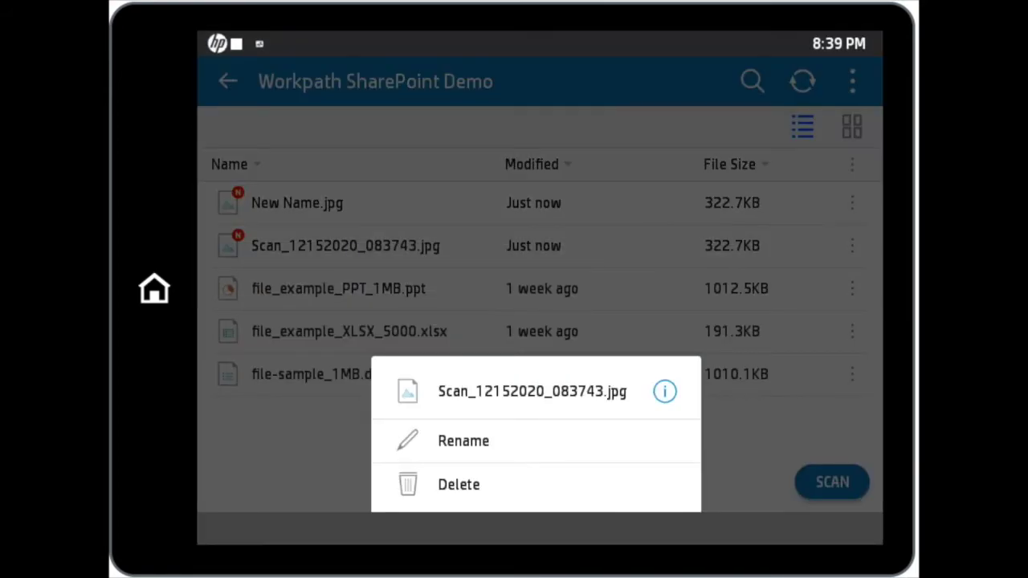
pyautogui.click(463, 441)
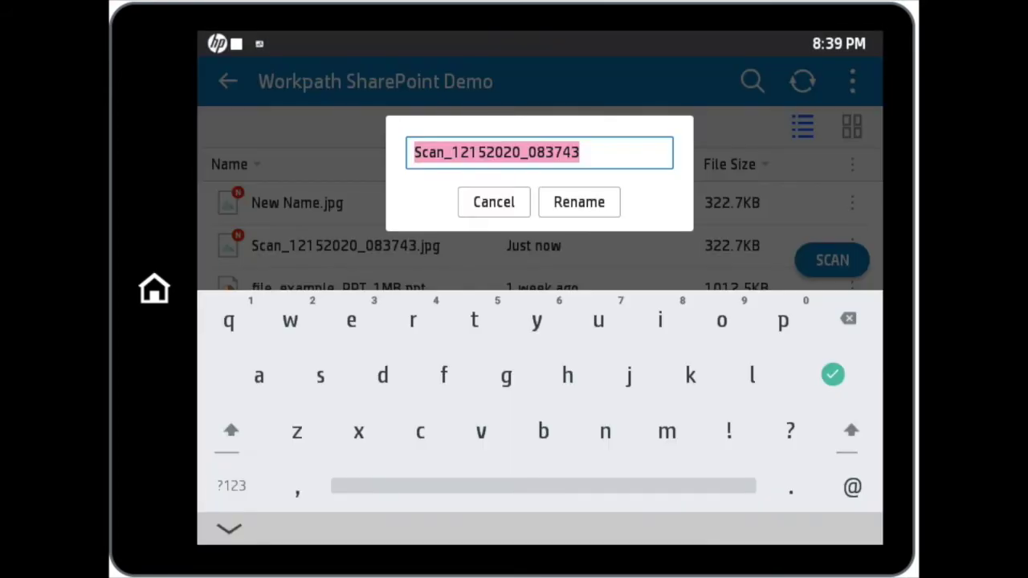
pyautogui.write('N')
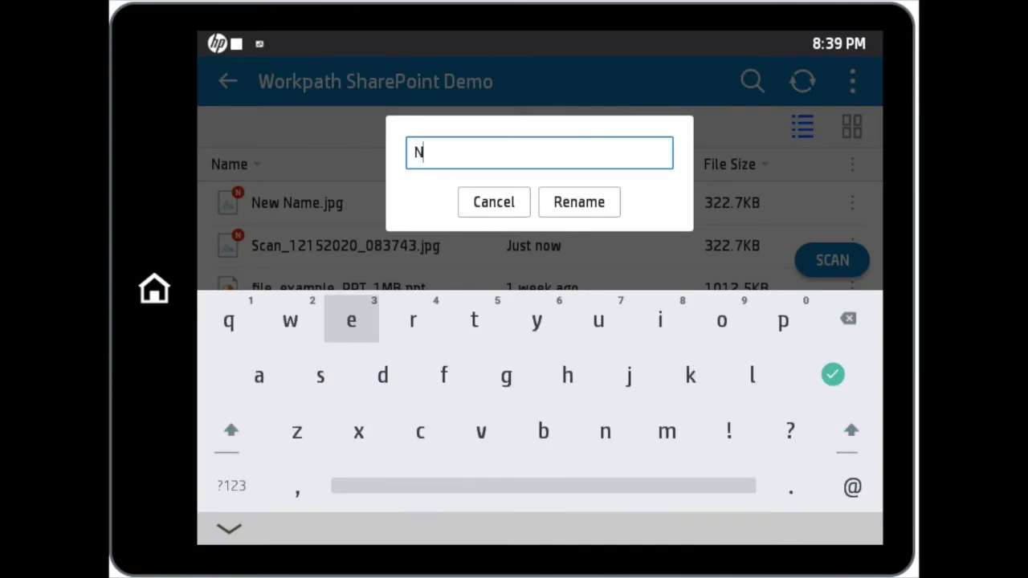
pyautogui.write('ew R')
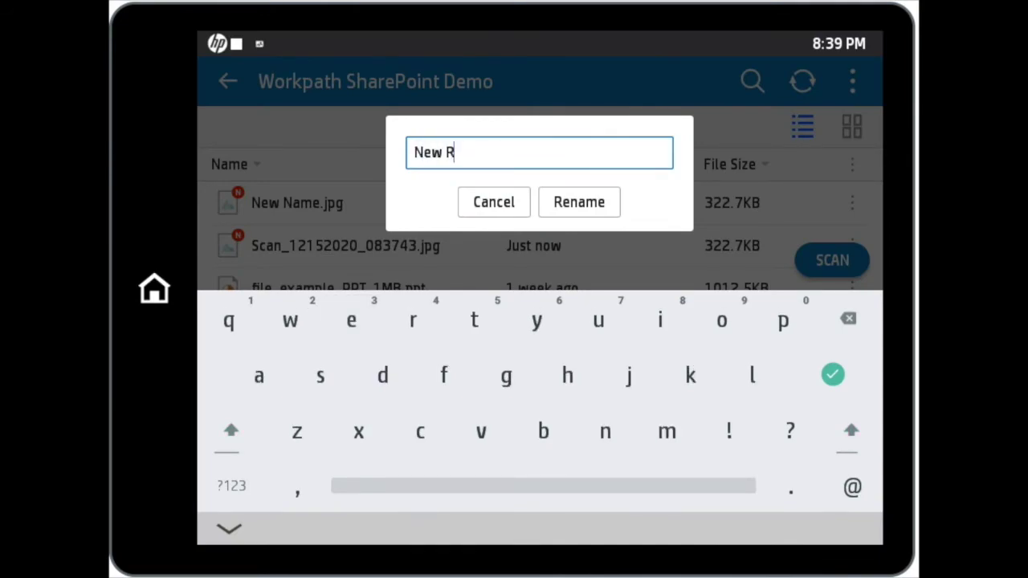
pyautogui.write('ename File')
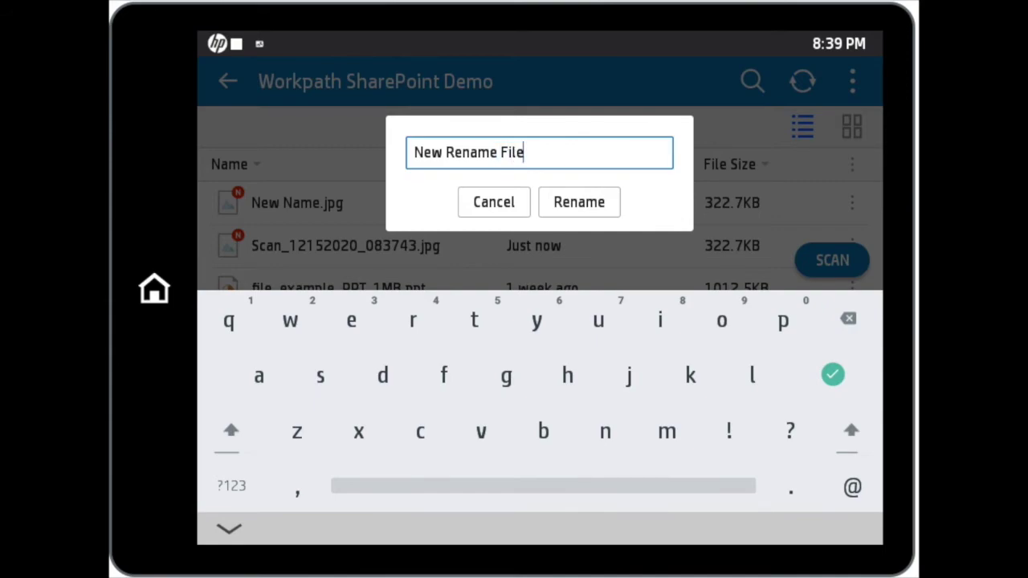
pyautogui.click(579, 203)
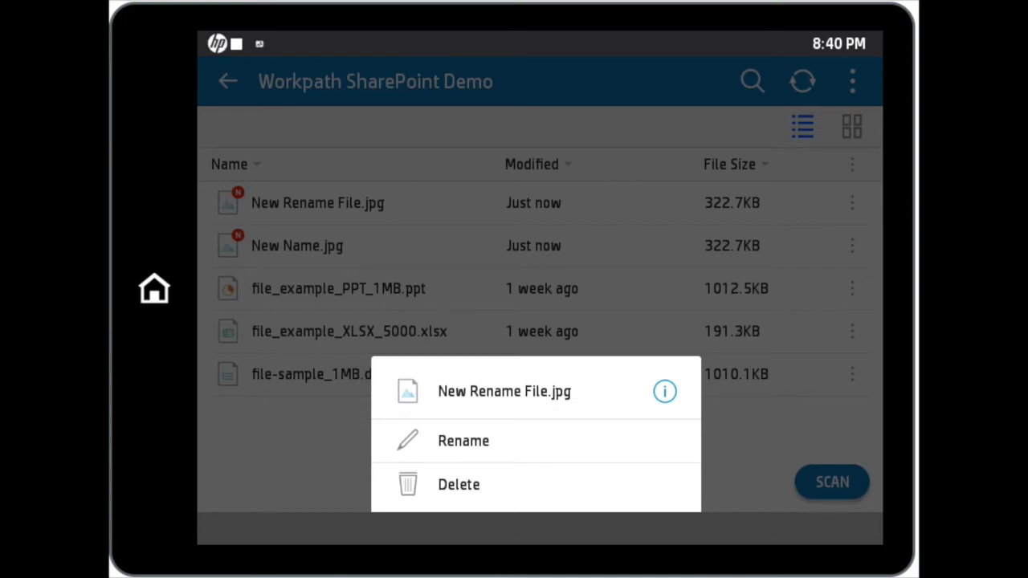
# - Delete New Rename File.jpg and confirm, then open the file list's column options
pyautogui.click(458, 484)
pyautogui.click(579, 301)
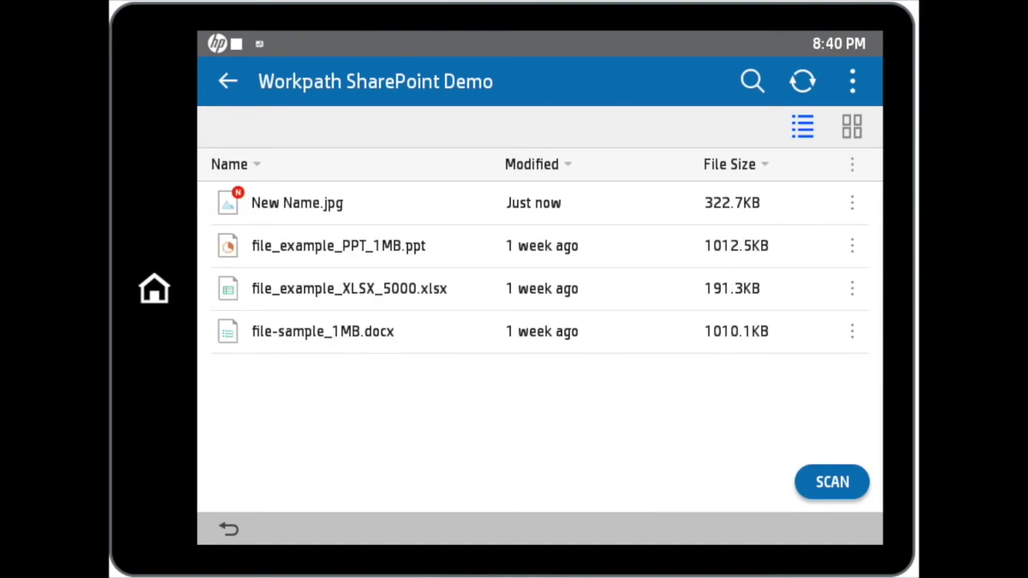
pyautogui.click(852, 164)
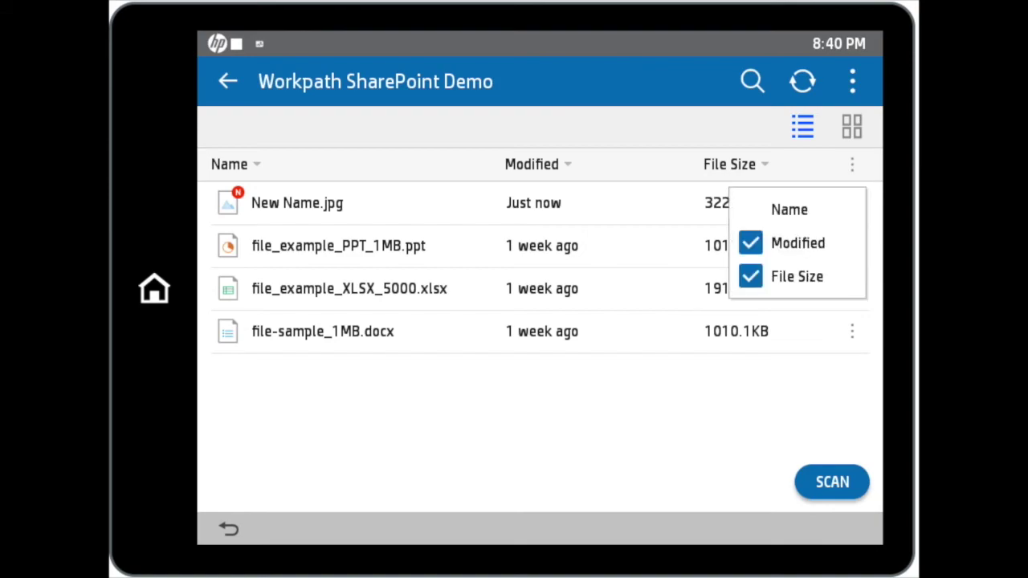
pyautogui.click(751, 243)
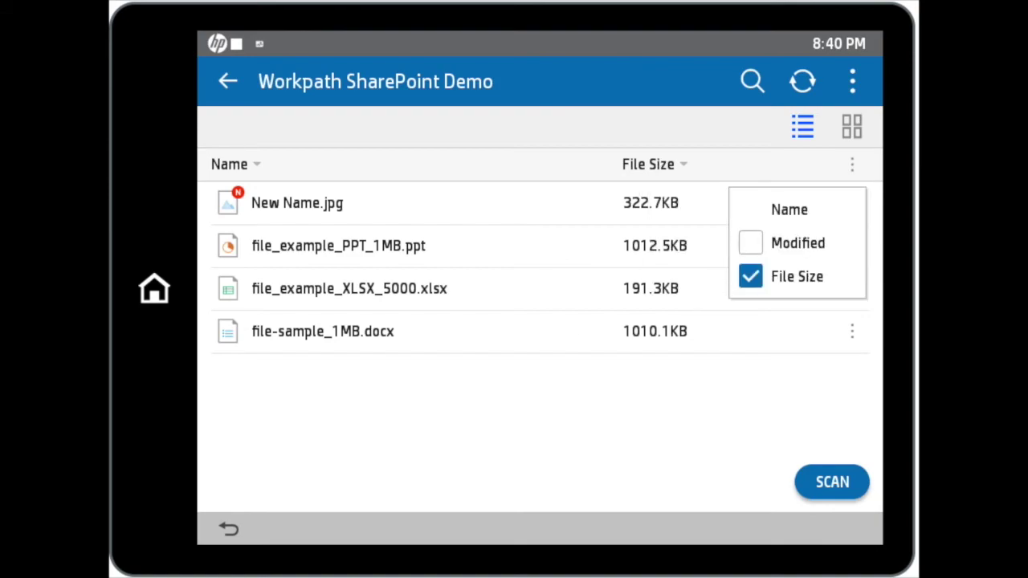
pyautogui.click(750, 277)
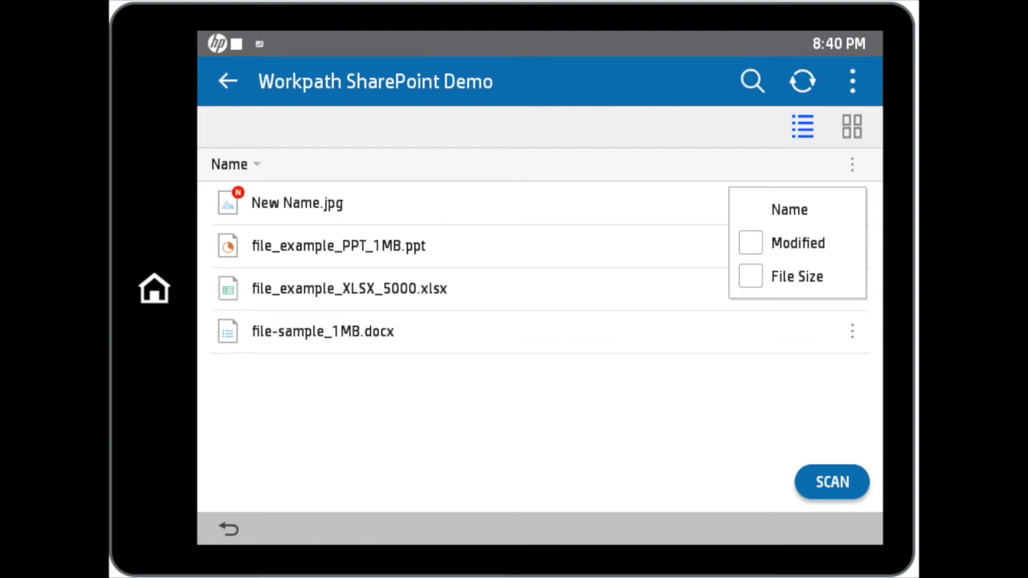
pyautogui.click(751, 276)
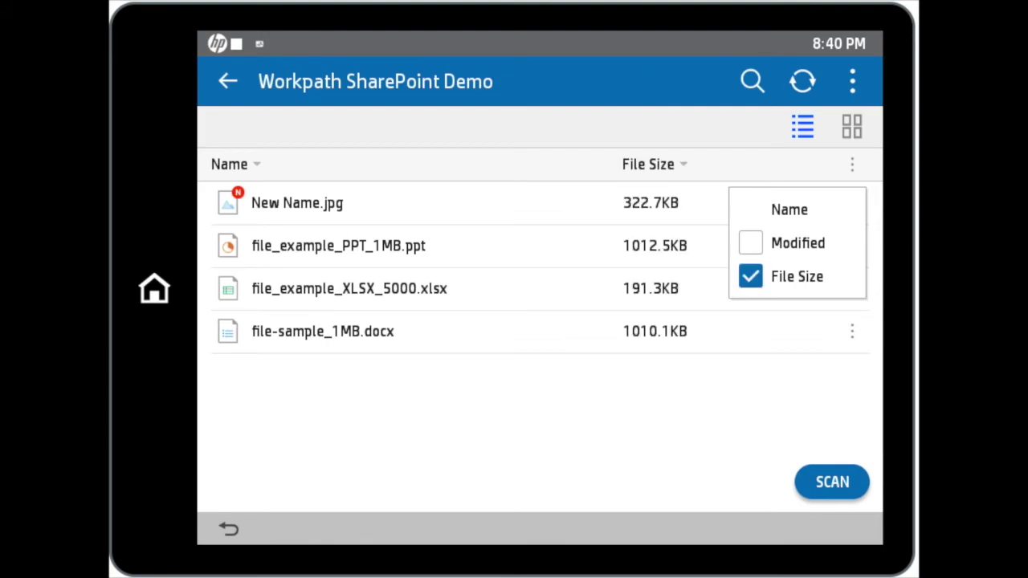
pyautogui.click(750, 243)
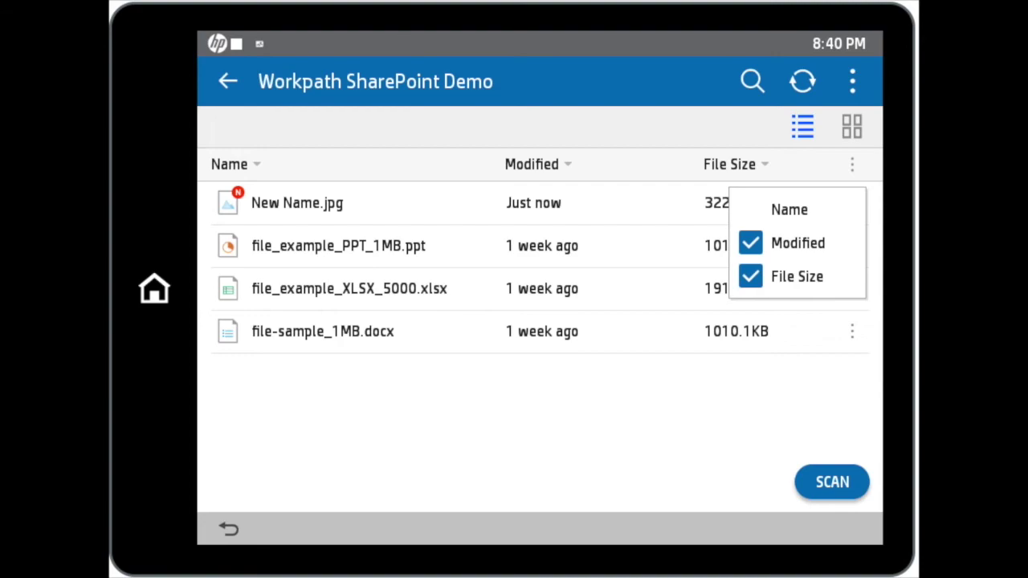
pyautogui.press('Escape')
pyautogui.click(851, 126)
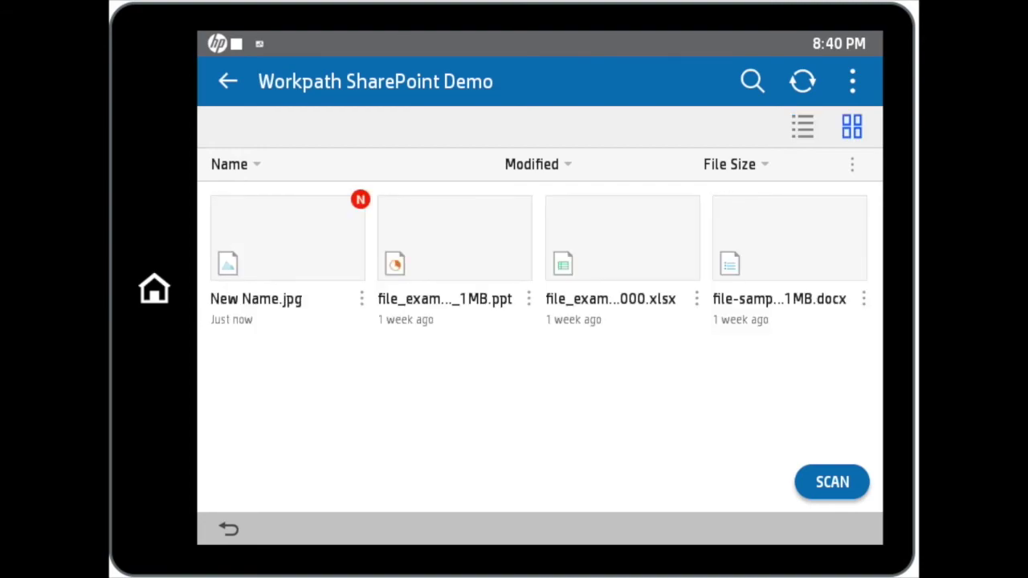
pyautogui.click(802, 126)
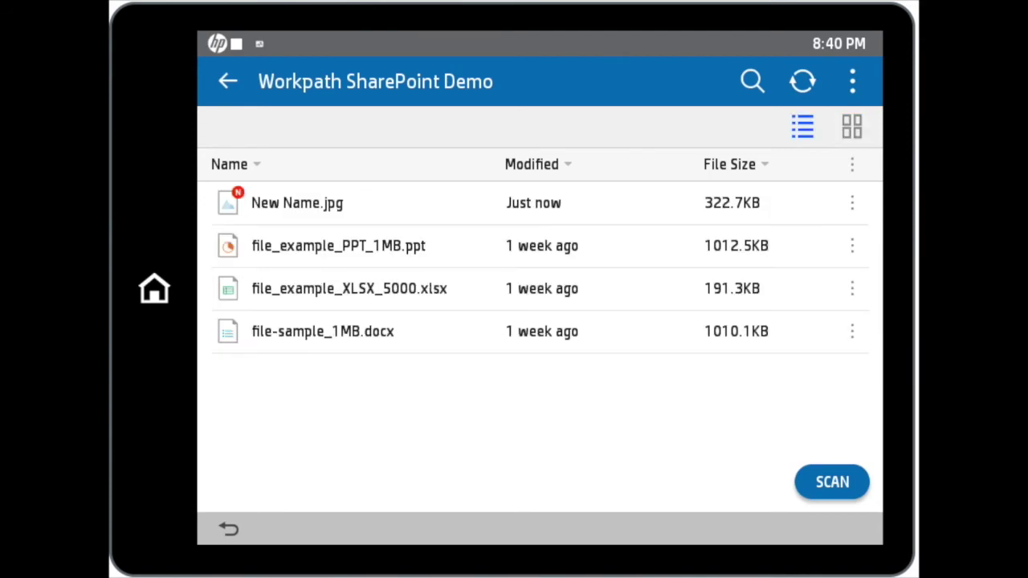
pyautogui.click(539, 287)
pyautogui.click(753, 81)
pyautogui.write('new')
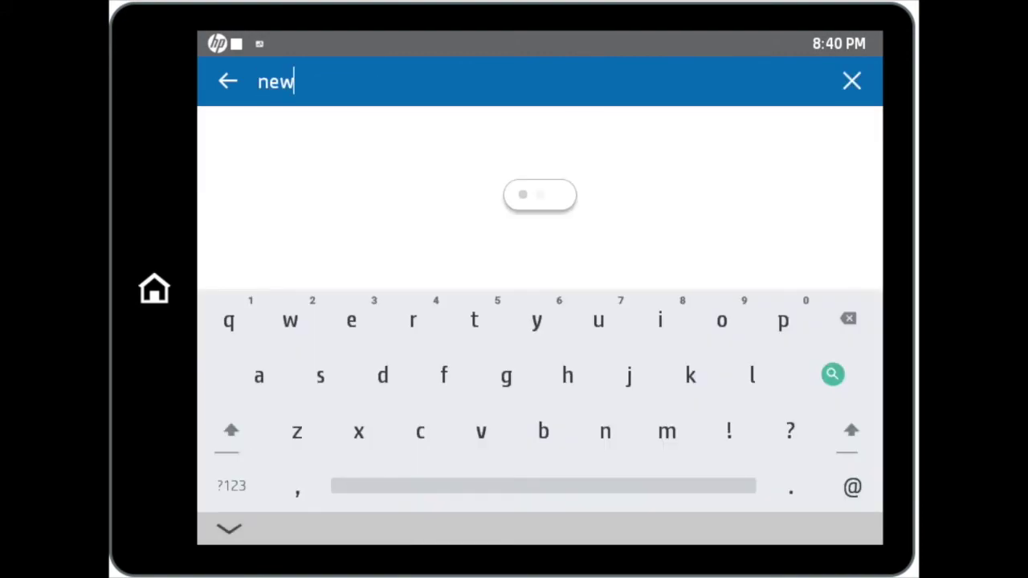
pyautogui.write(' name')
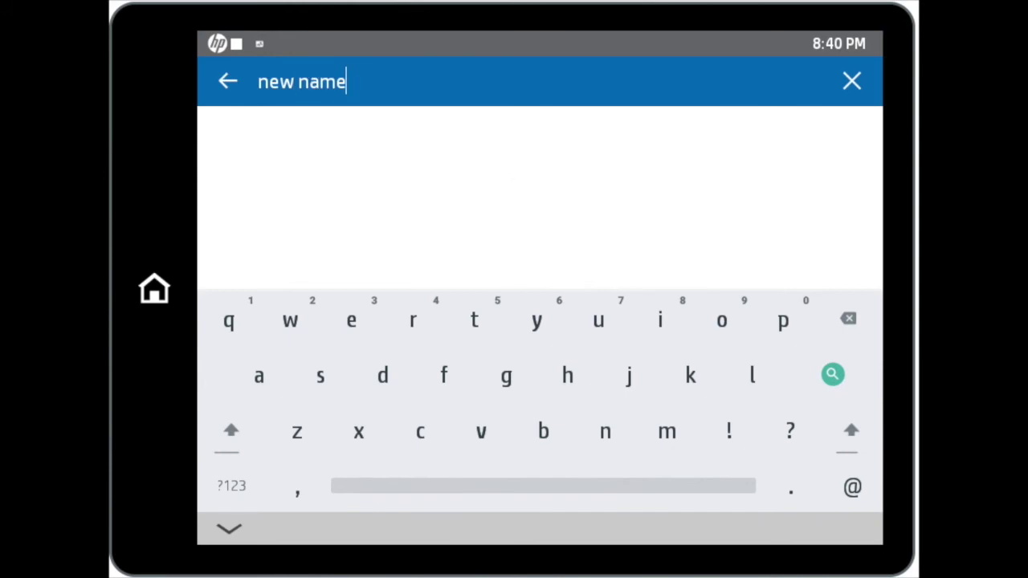
pyautogui.press('Return')
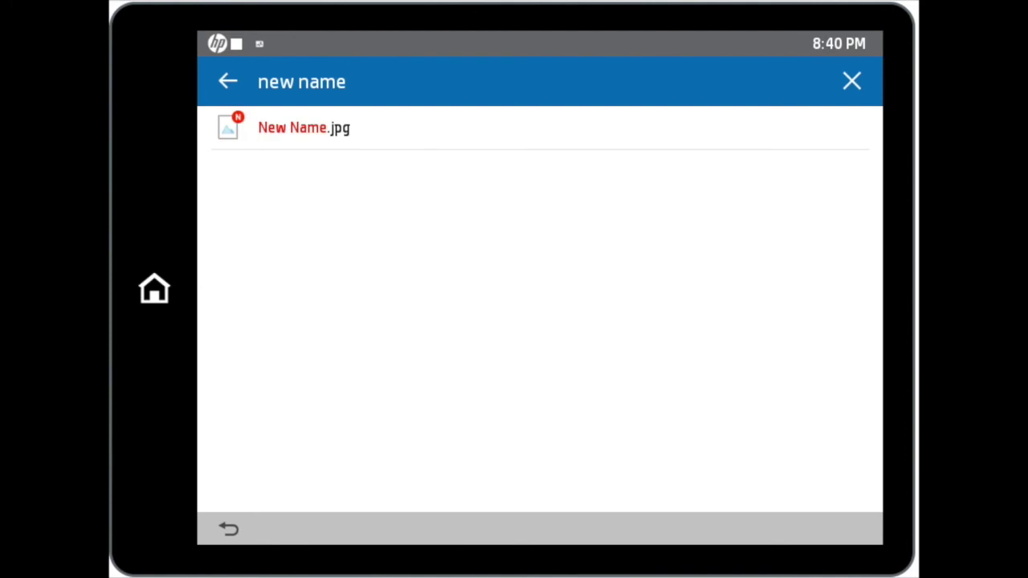
pyautogui.click(304, 128)
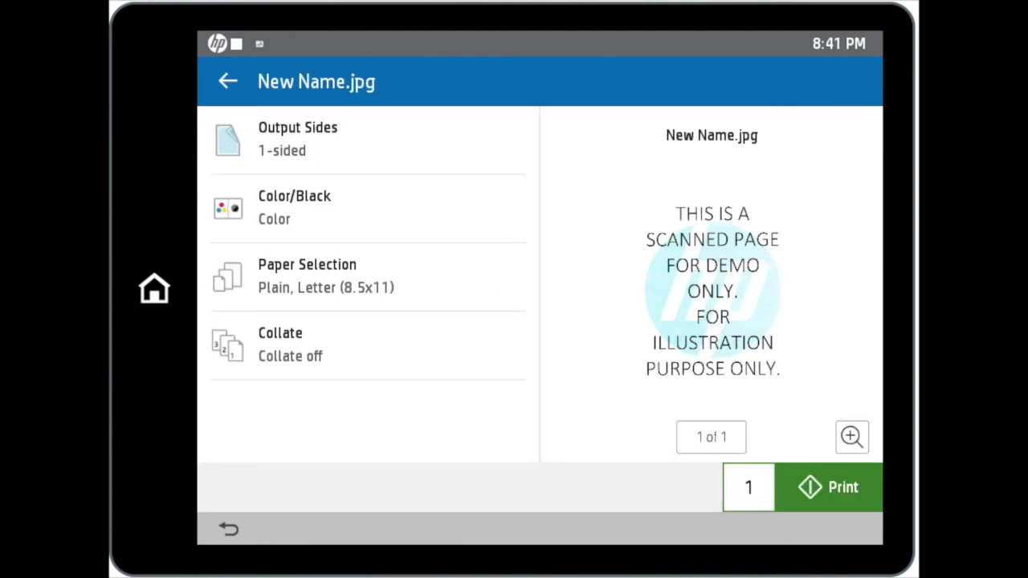
pyautogui.click(228, 81)
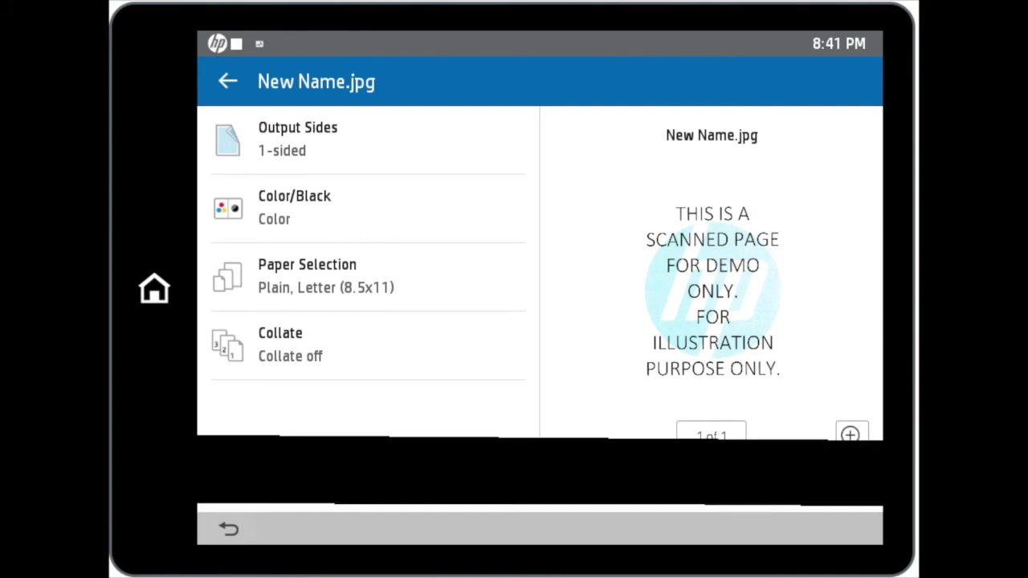
pyautogui.click(229, 528)
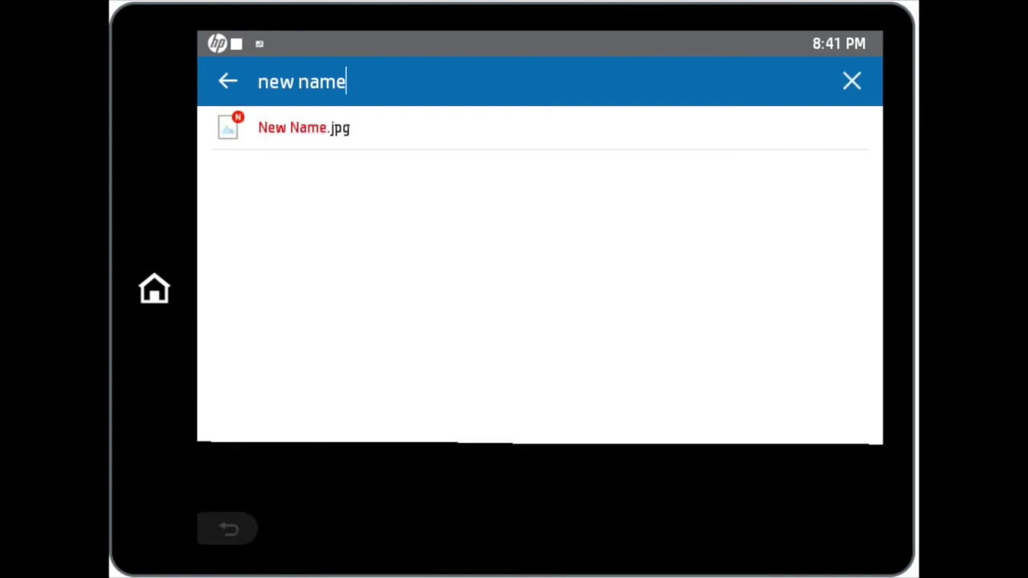
# - Exit the SharePoint app from the top-right menu and confirm the exit
pyautogui.click(852, 81)
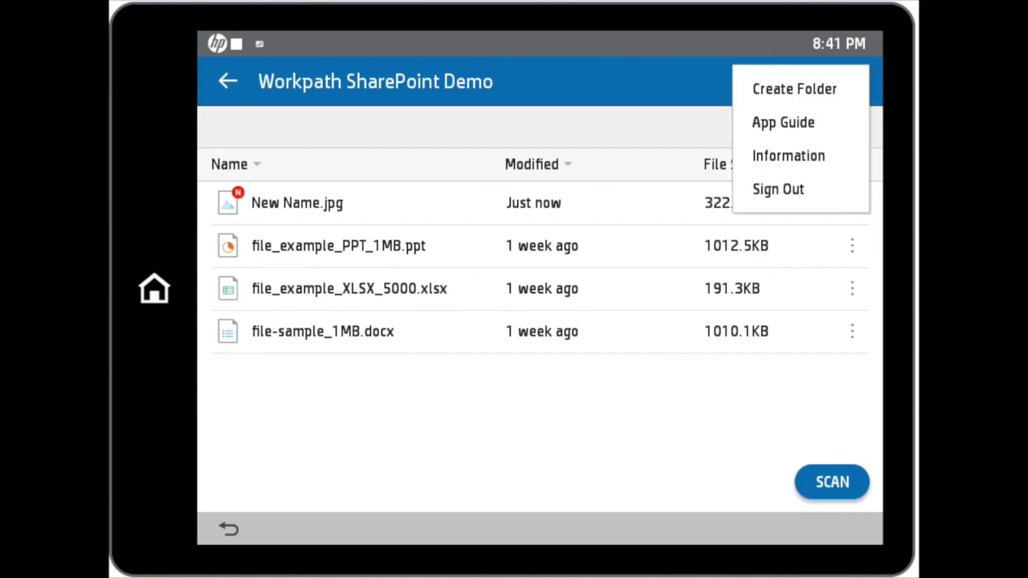
pyautogui.click(229, 528)
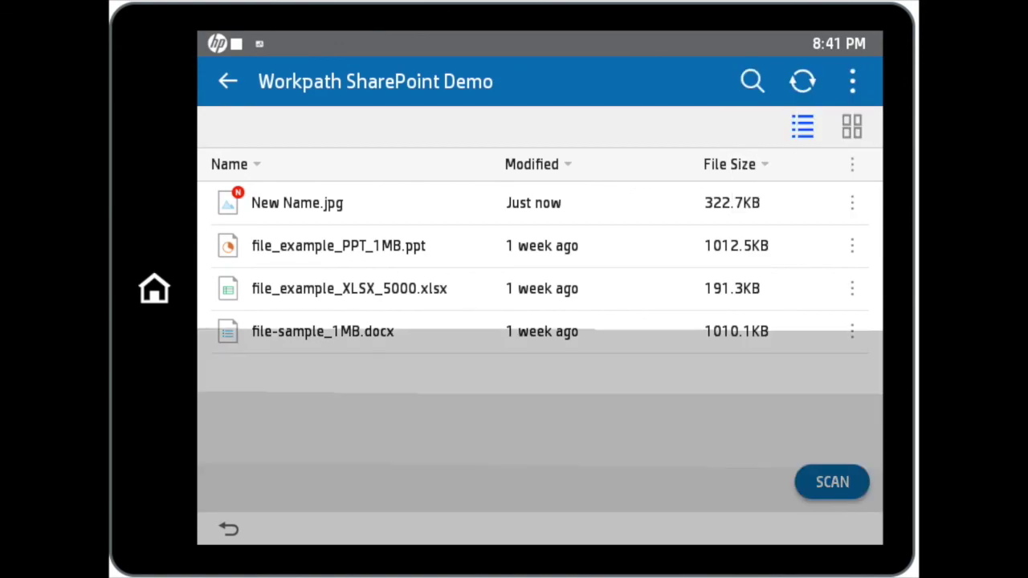
pyautogui.click(579, 301)
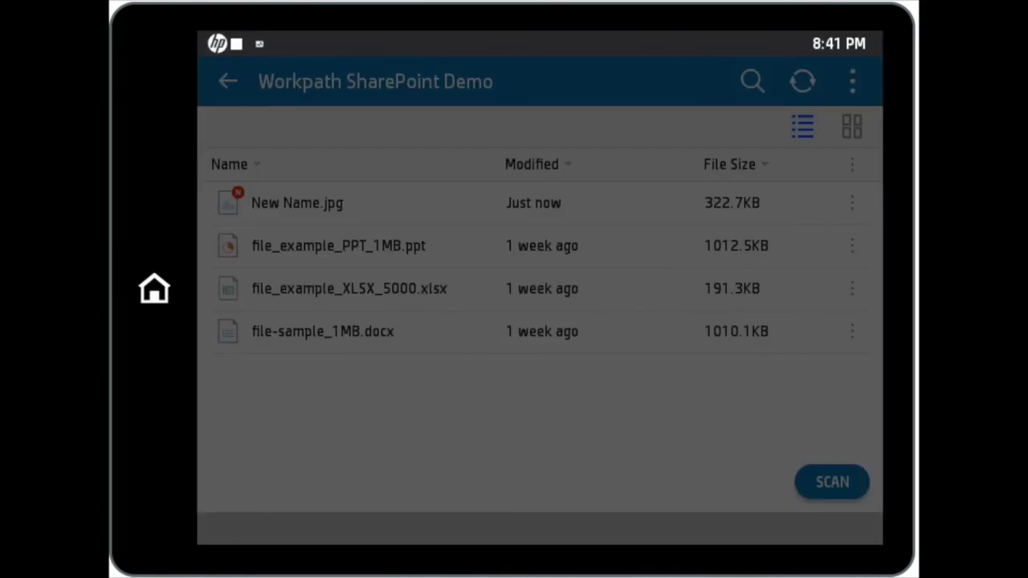